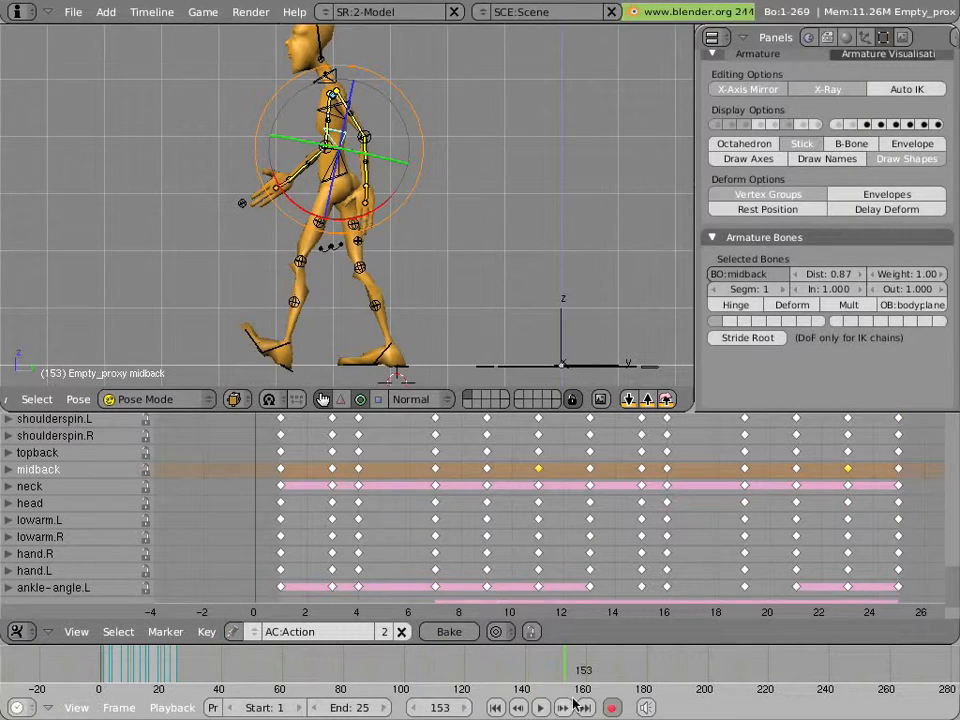
- Set the animation's end frame to 300 and return the current frame to 1
scroll(576, 678, "down", 3)
scroll(576, 678, "down", 3)
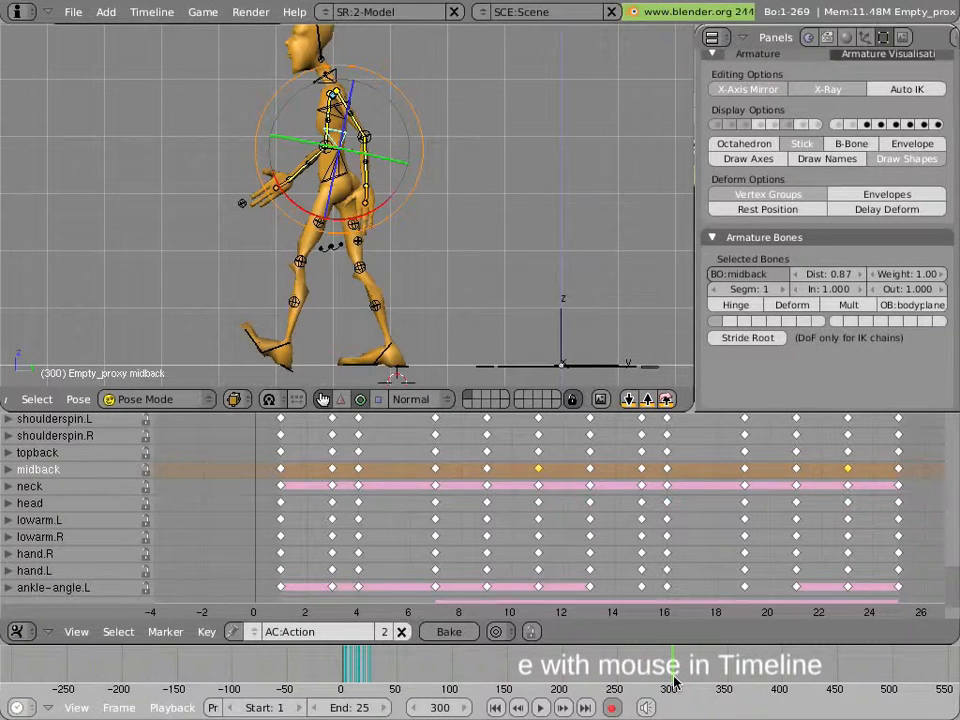
key("e")
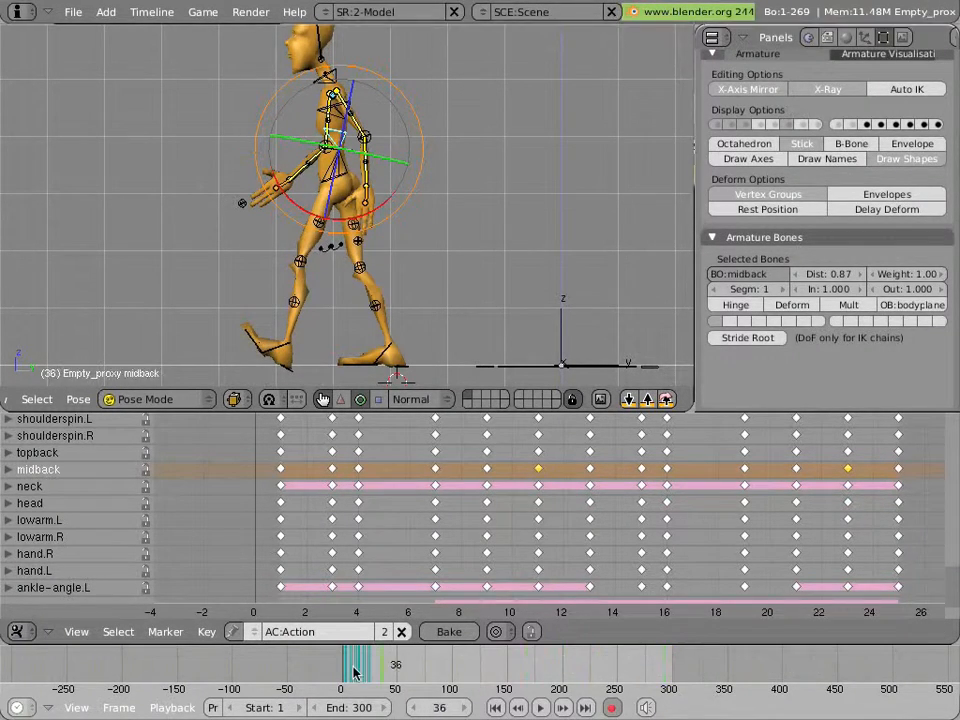
scroll(455, 672, "up", 3)
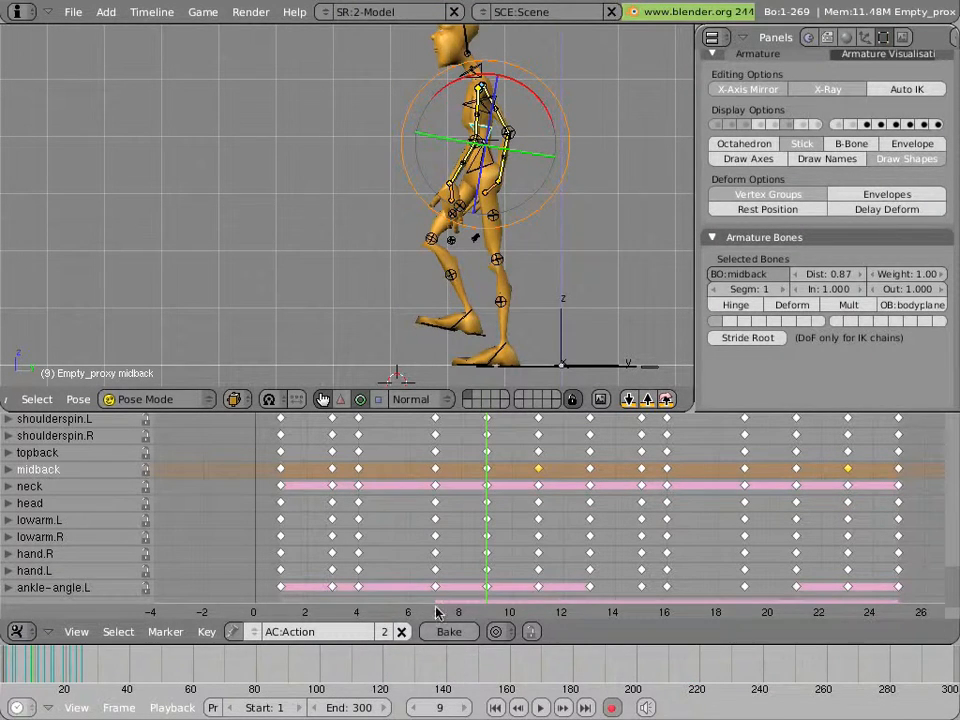
key("alt+a")
left_click_drag(770, 550, 223, 553)
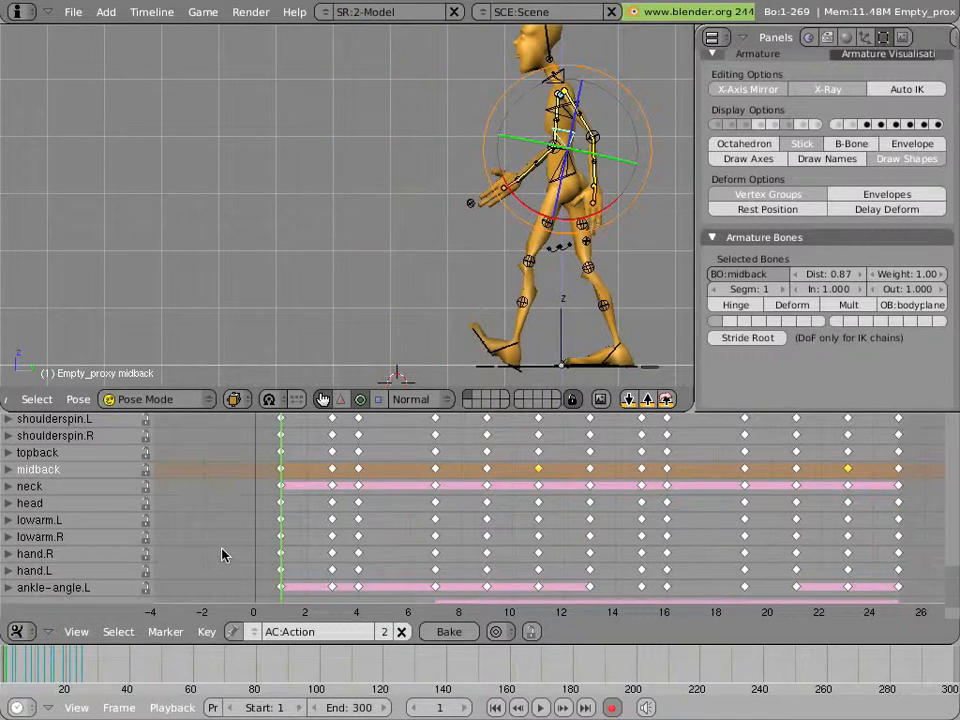
- Rename the action as forwardwalk
left_click(293, 640)
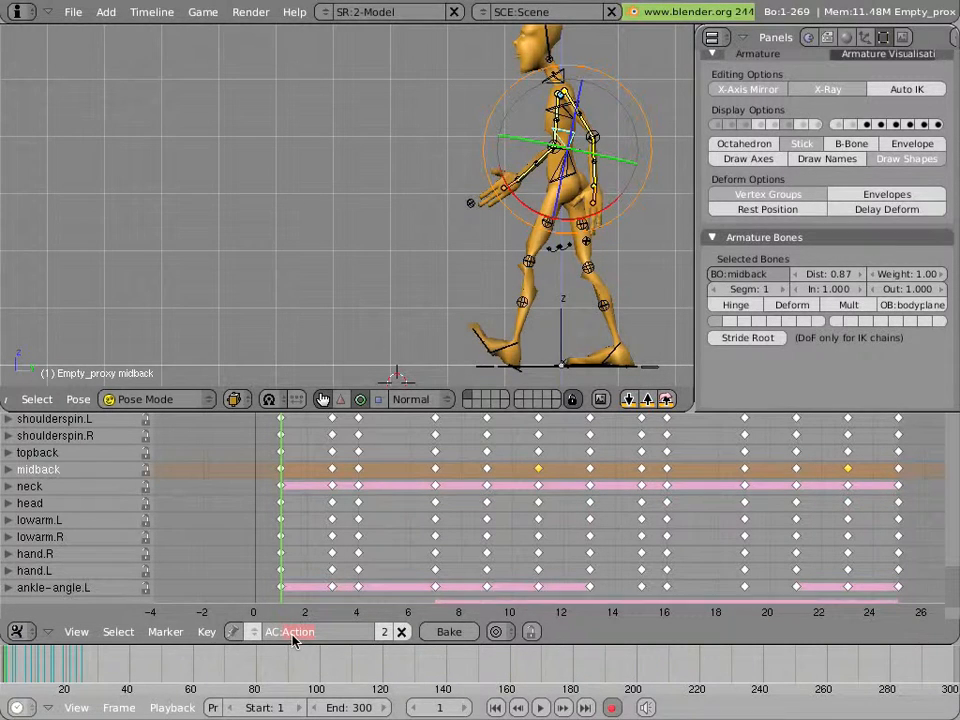
type("forwardwalk")
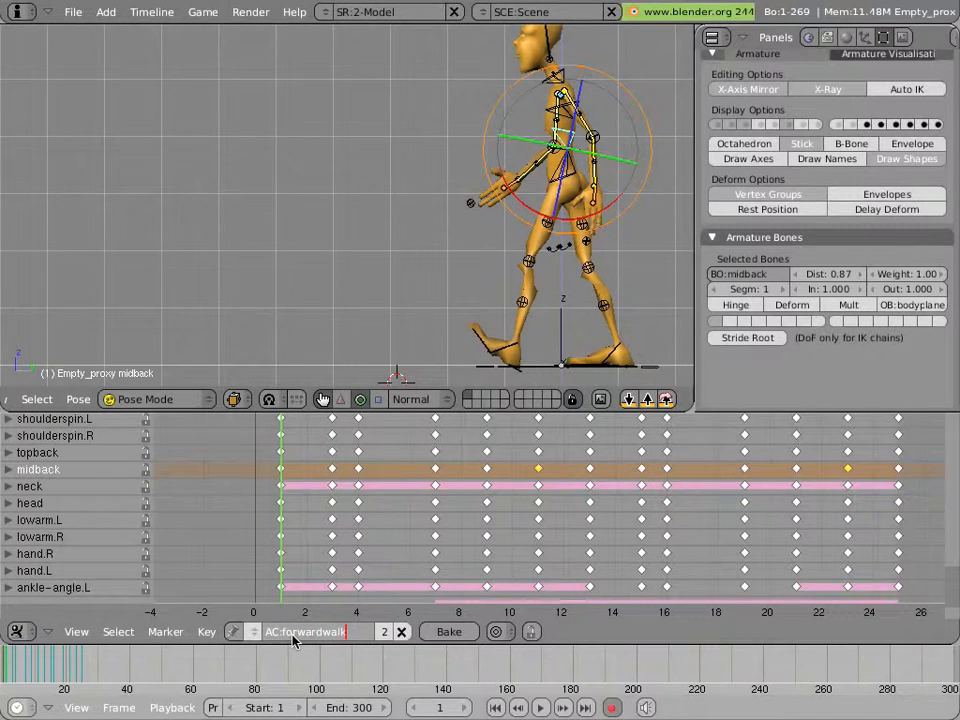
key("Return")
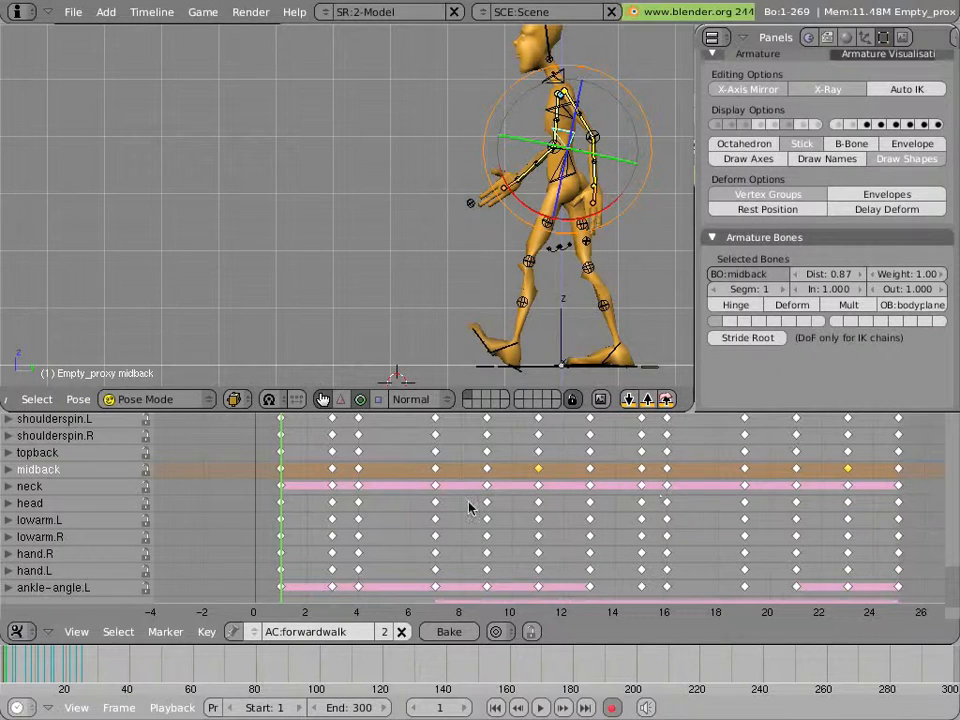
- Replace the Action Editor with the NLA Editor and bring the forwardwalk action into view
left_click(20, 631)
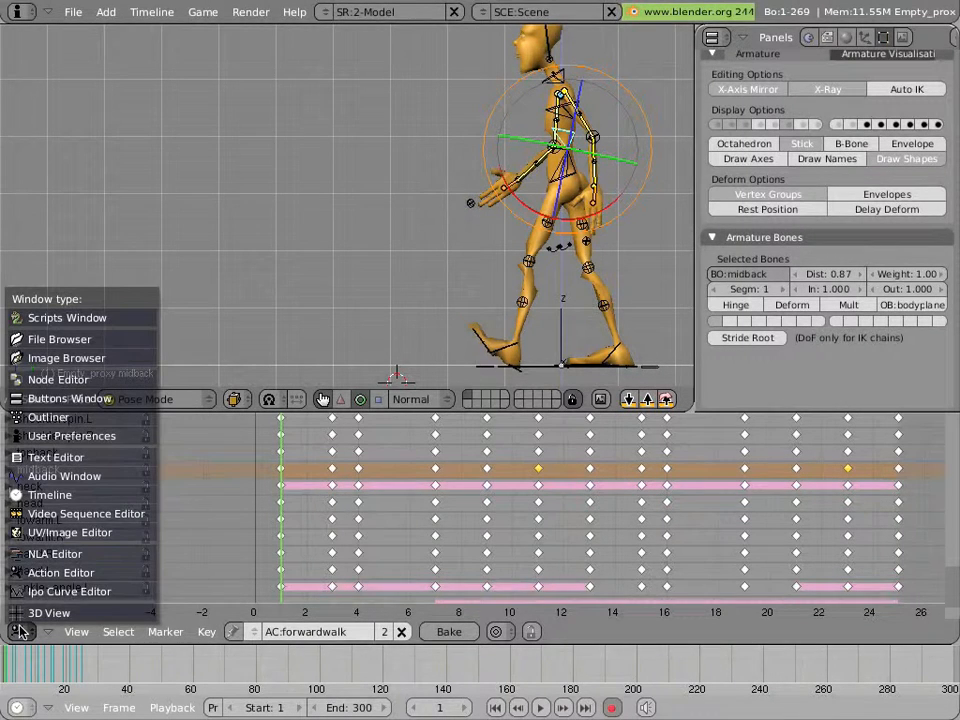
left_click(37, 556)
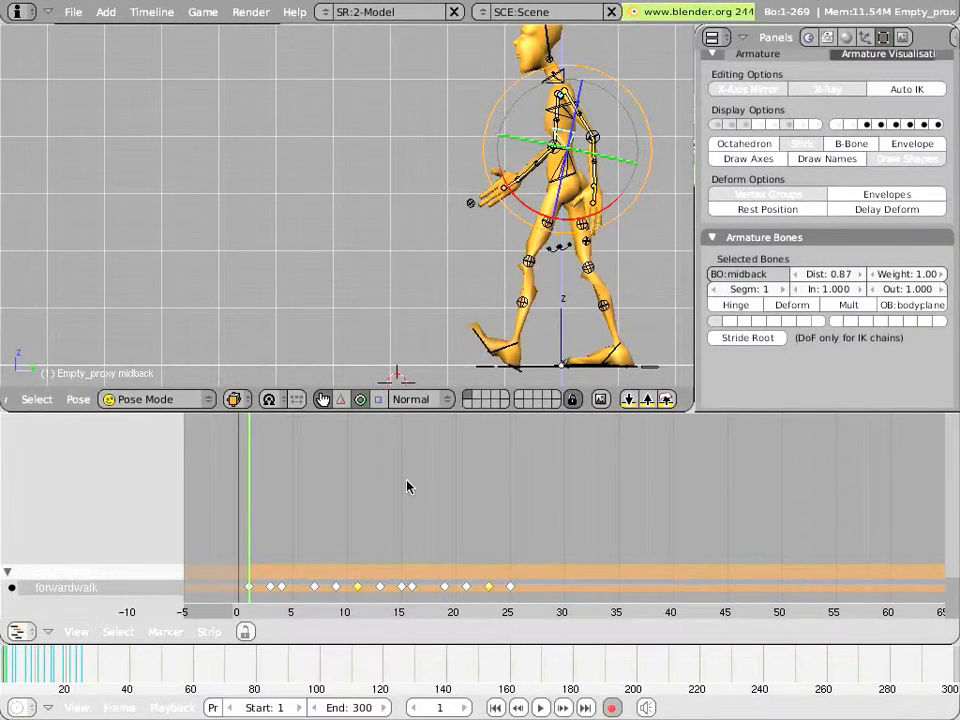
left_click_drag(300, 514, 221, 512)
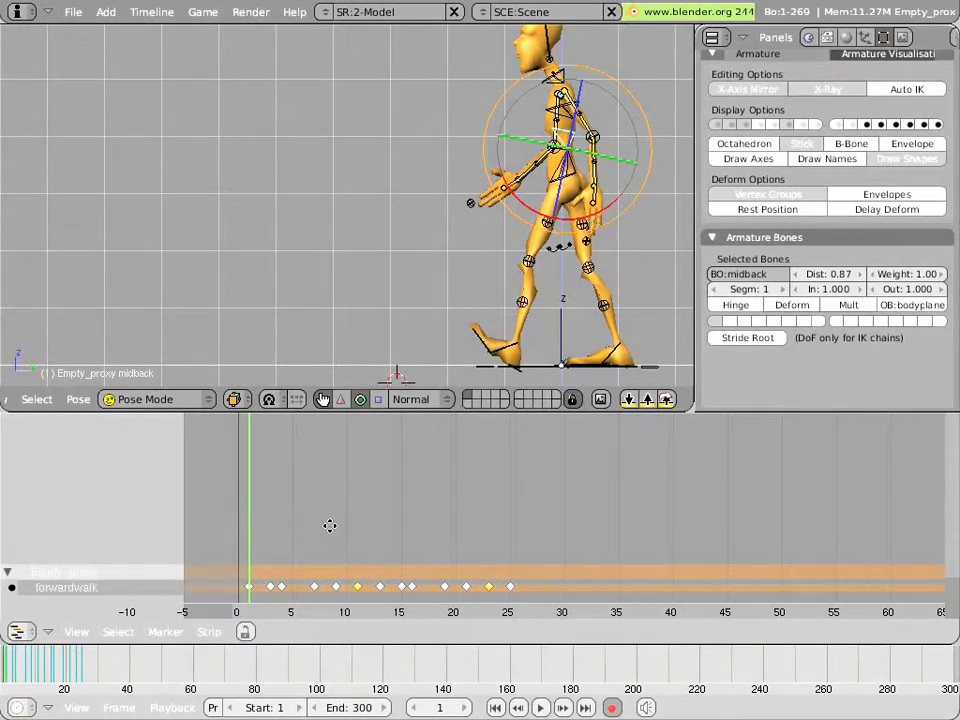
middle_click_drag(330, 526, 335, 465)
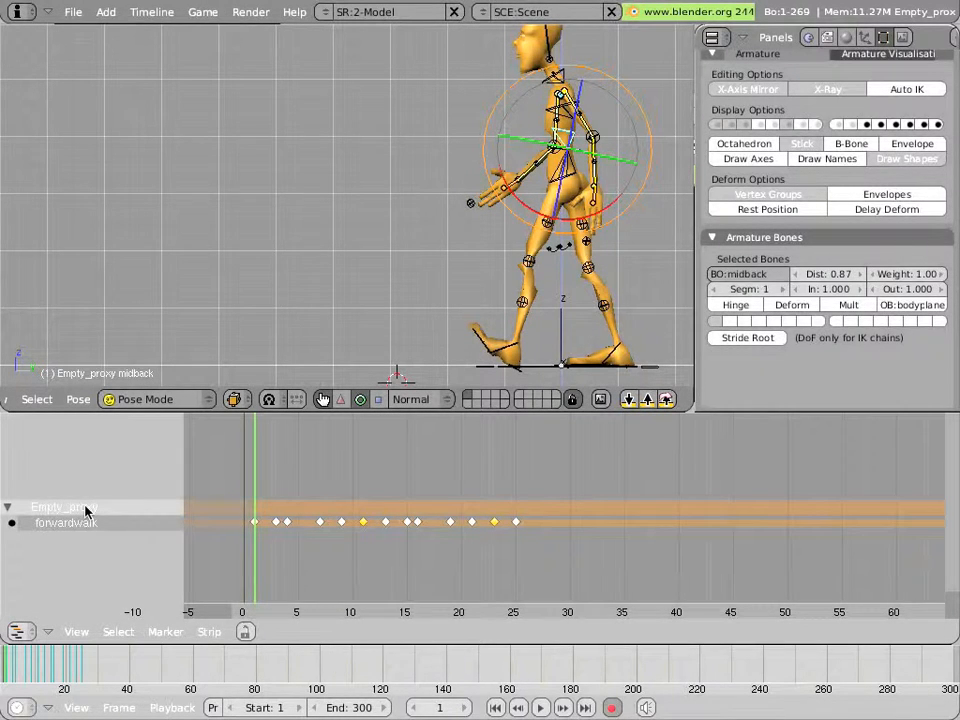
- Convert the forwardwalk action of Empty_proxy to an NLA strip
key("c")
key("c")
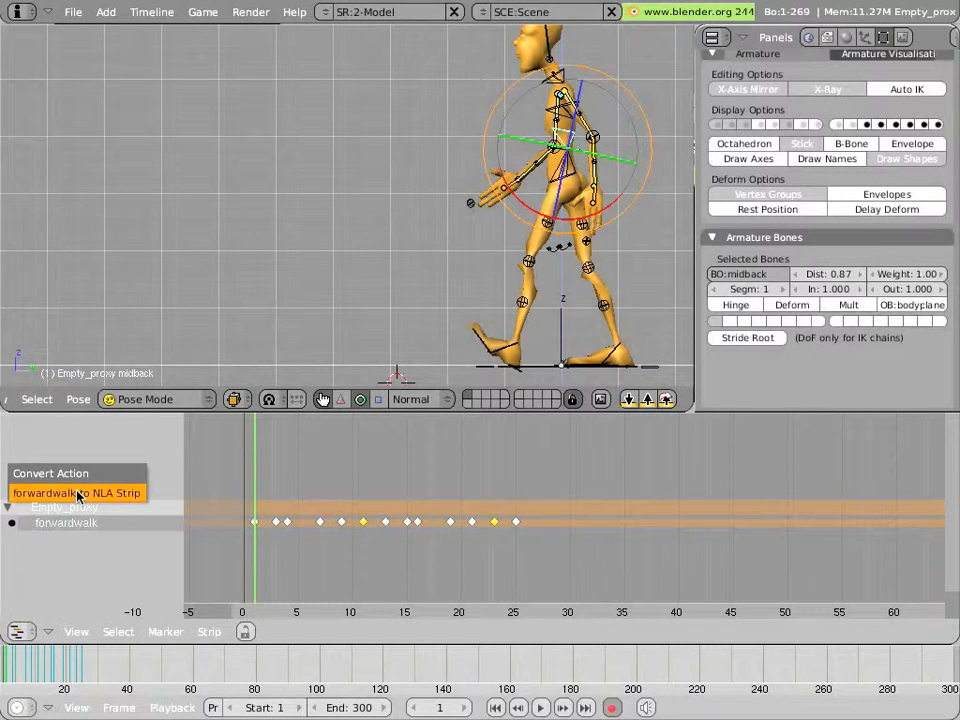
left_click(78, 493)
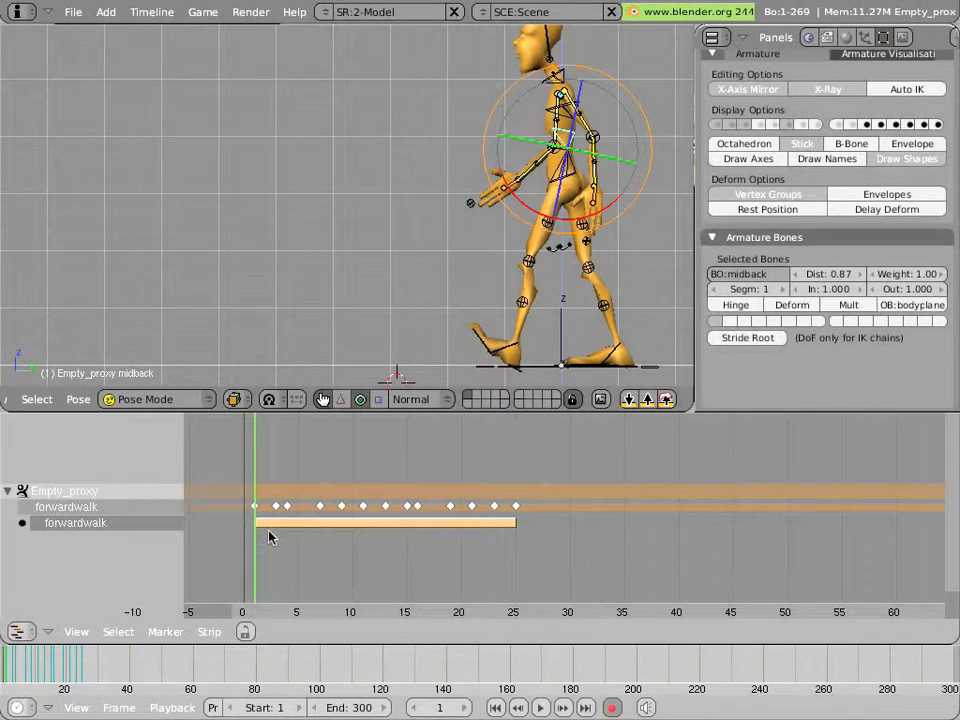
- Switch Empty_proxy from its action to NLA strip playback and scrub around frame 1 to check the motion
key("alt+a")
key("Escape")
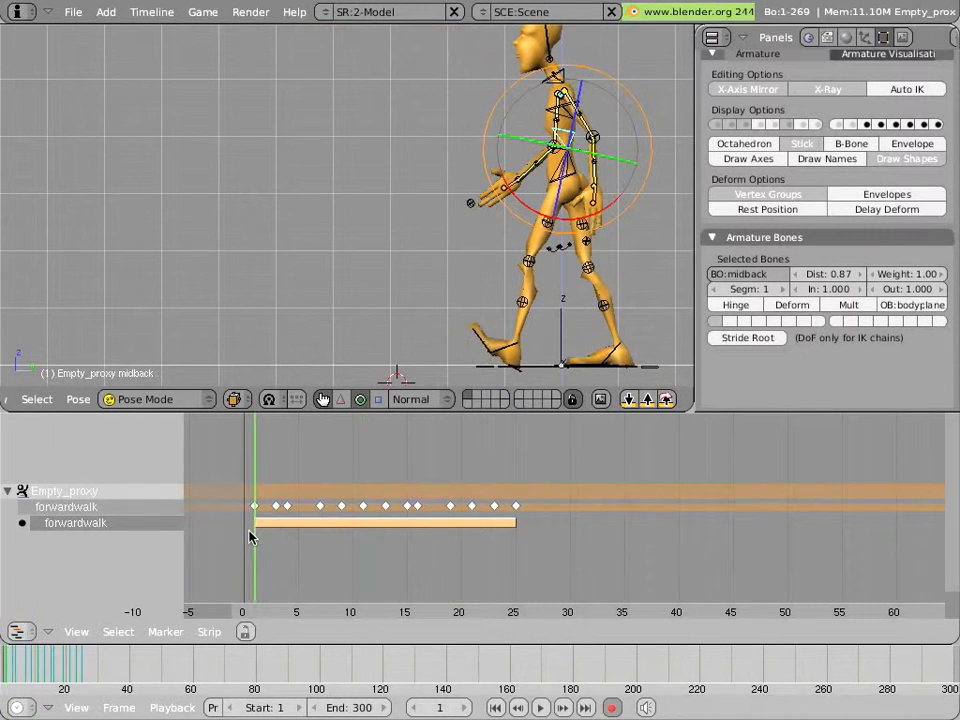
left_click(27, 496)
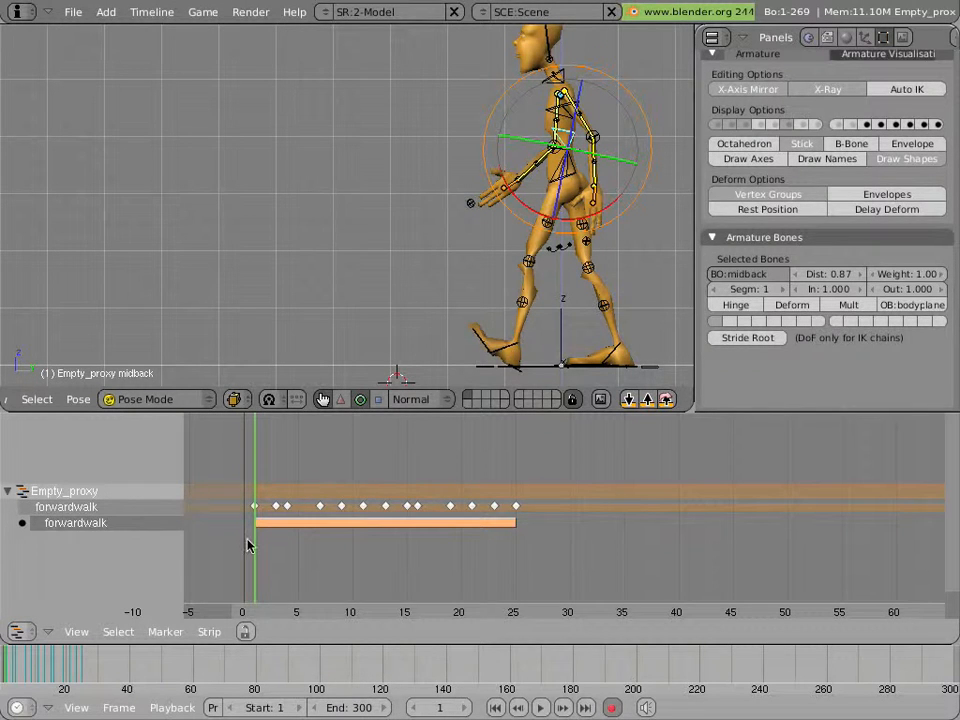
left_click_drag(257, 541, 203, 541)
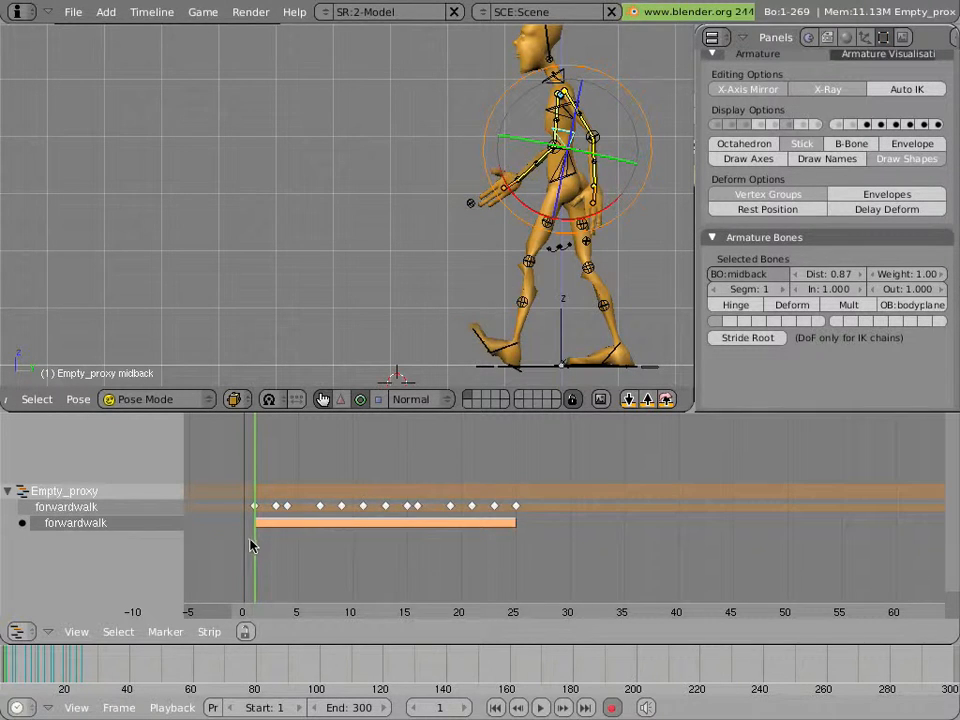
mouse_move(256, 545)
left_mouse_down()
mouse_move(521, 568)
mouse_move(238, 540)
left_mouse_up()
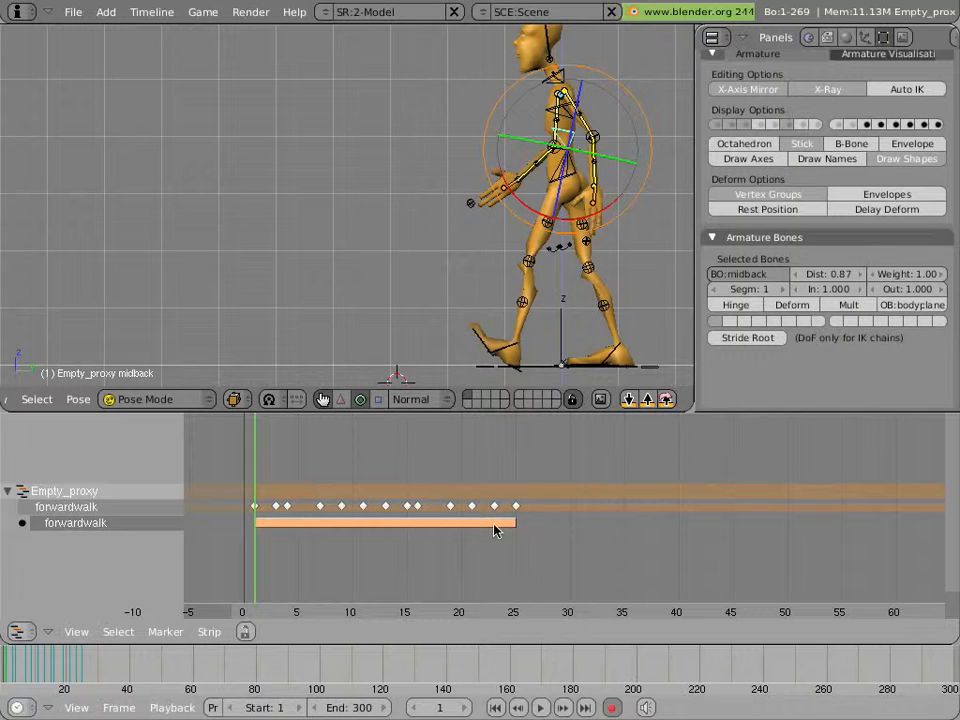
- Show the forwardwalk strip's transform properties in the NLA Editor and place the floating panel near the channel names
key("n")
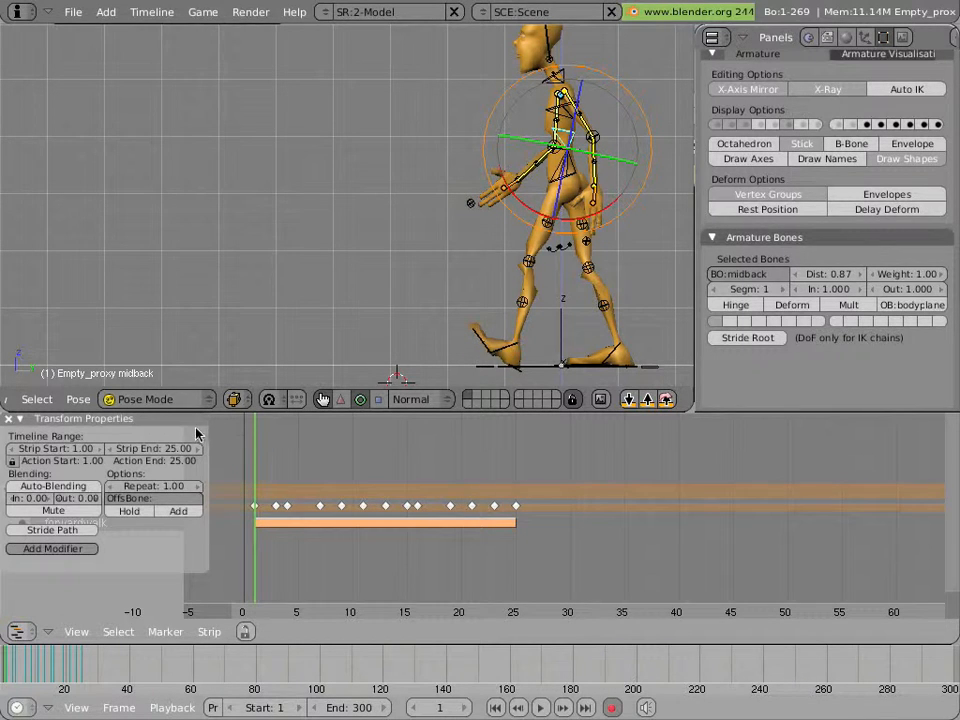
left_click_drag(195, 427, 335, 453)
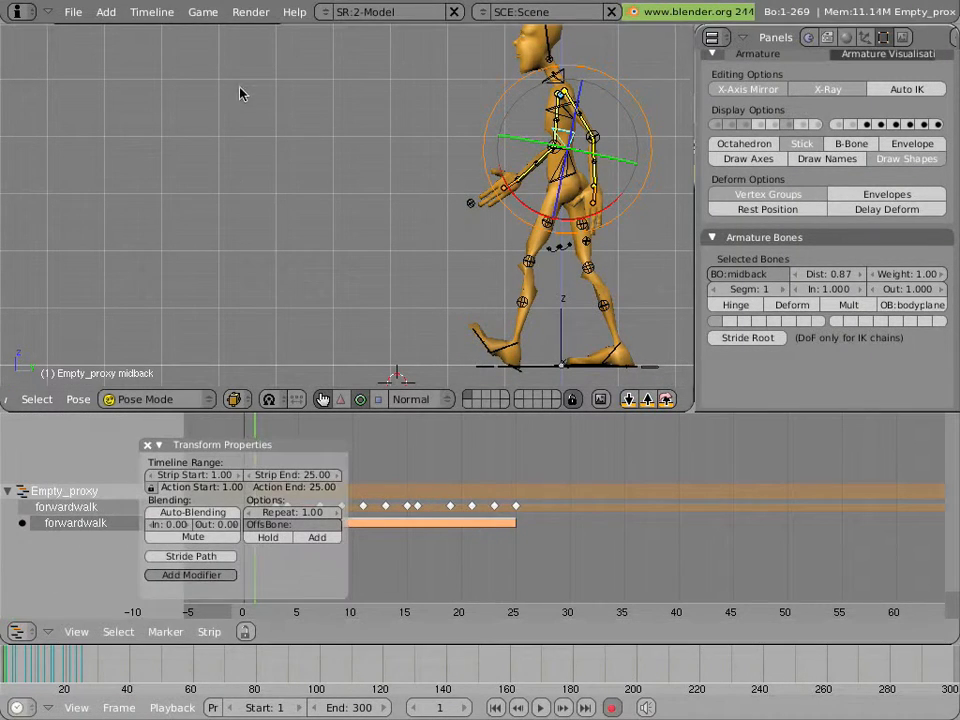
key("n")
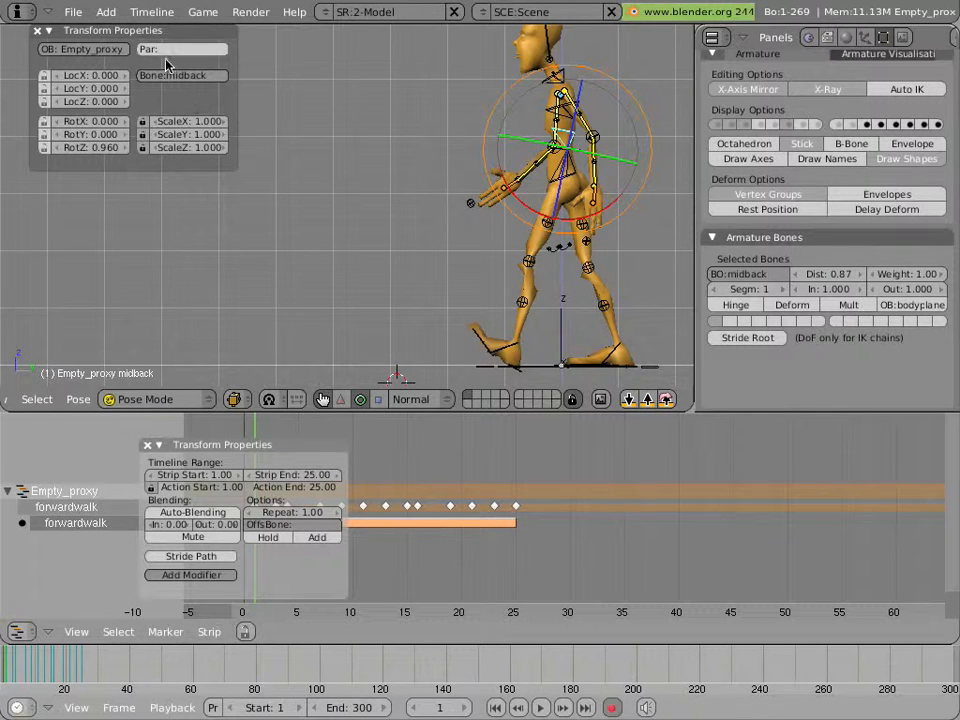
left_click(37, 31)
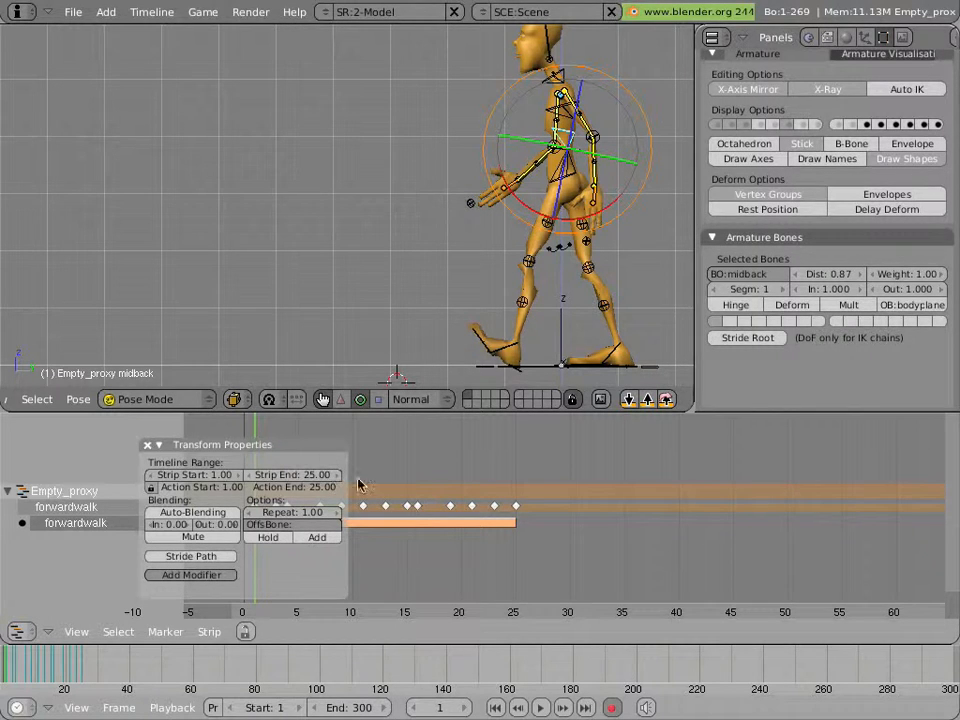
- Set the forwardwalk strip's end to 1+10*24, frame 241
scroll(545, 564, "down", 1)
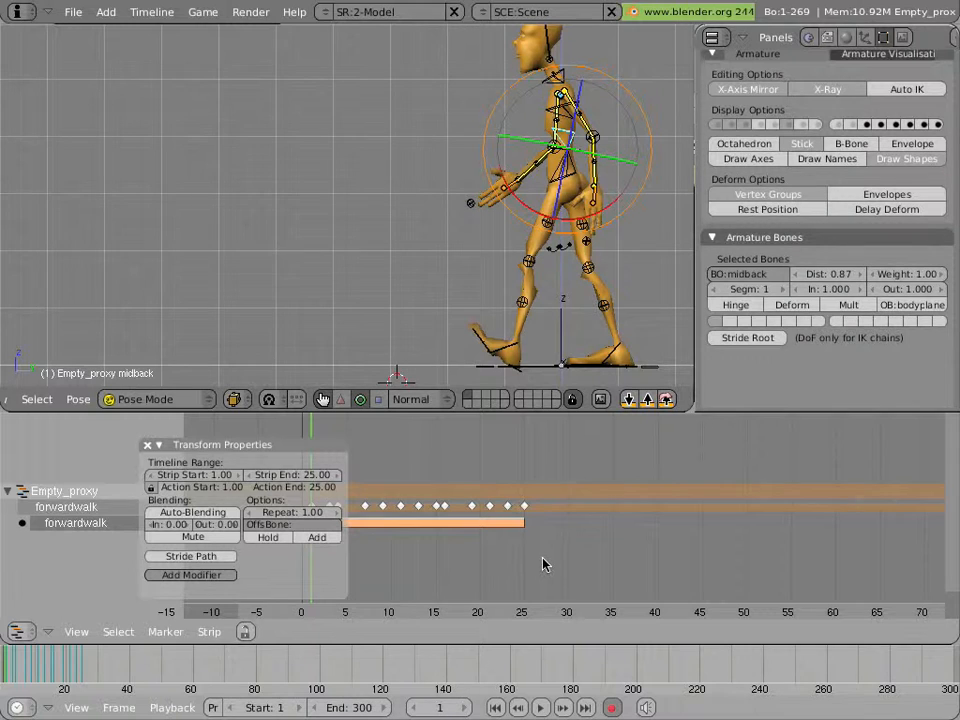
left_click(333, 478)
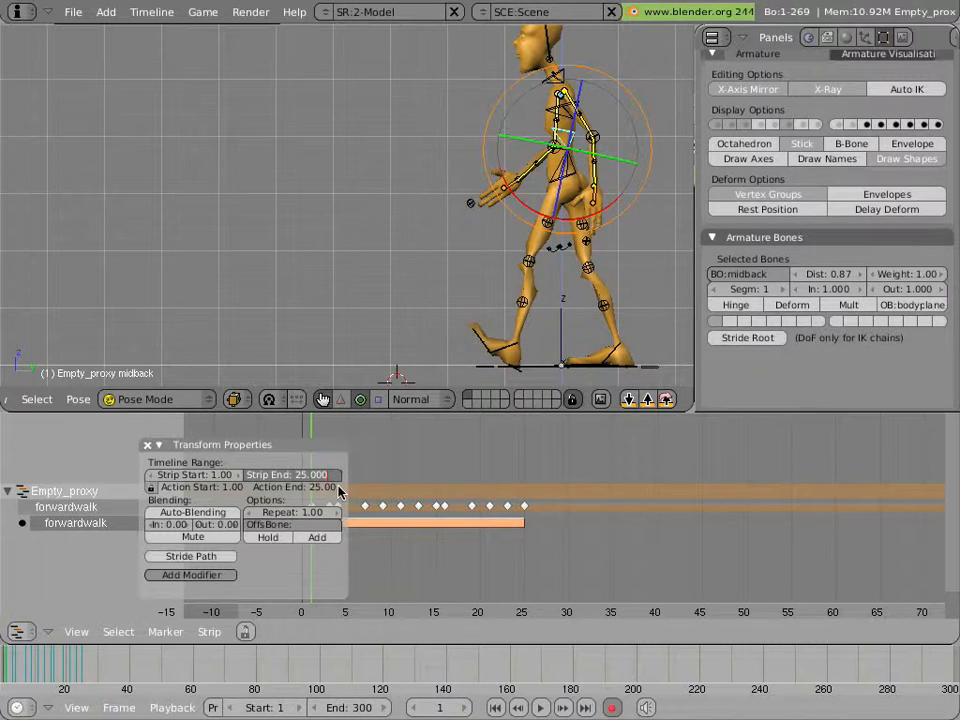
key("BackSpace")
key("BackSpace")
key("BackSpace")
key("BackSpace")
key("BackSpace")
key("BackSpace")
type("1")
type("+10")
type("*")
type("24")
key("Return")
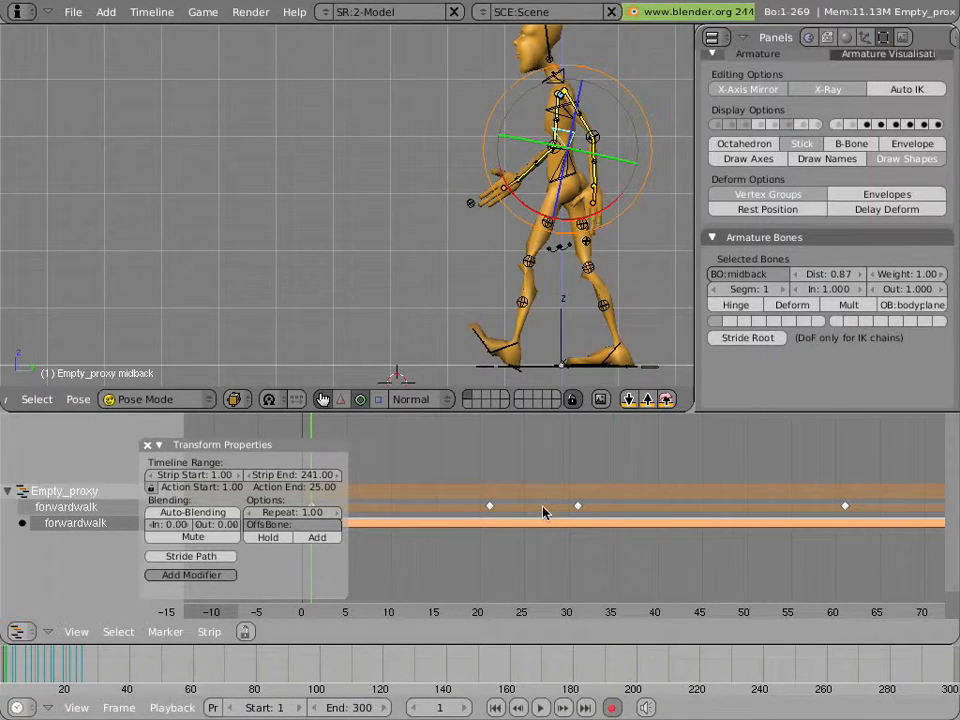
- Inspect the whole stretched forwardwalk strip and play back the walk animation in the 3D view
scroll(542, 510, "down", 5)
scroll(540, 512, "down", 3)
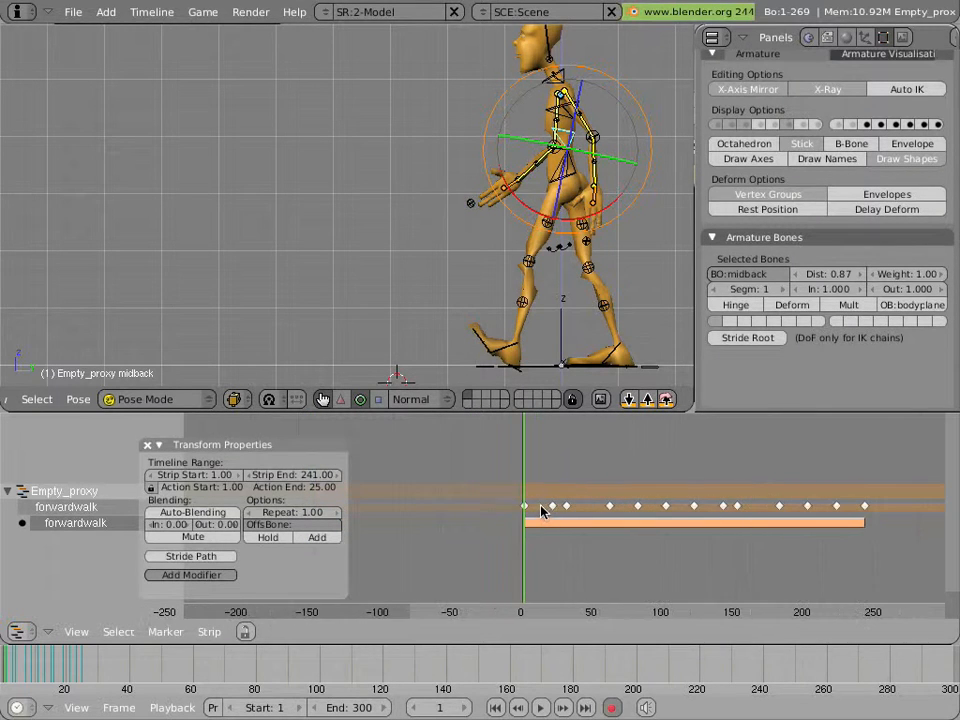
left_click_drag(534, 508, 467, 501)
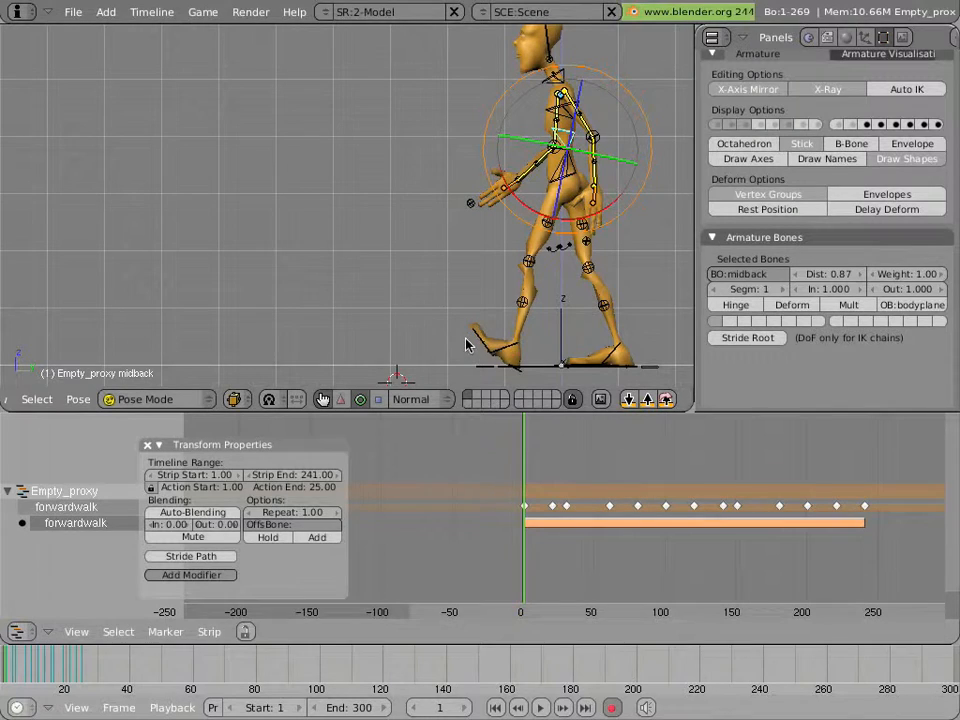
key("alt+a")
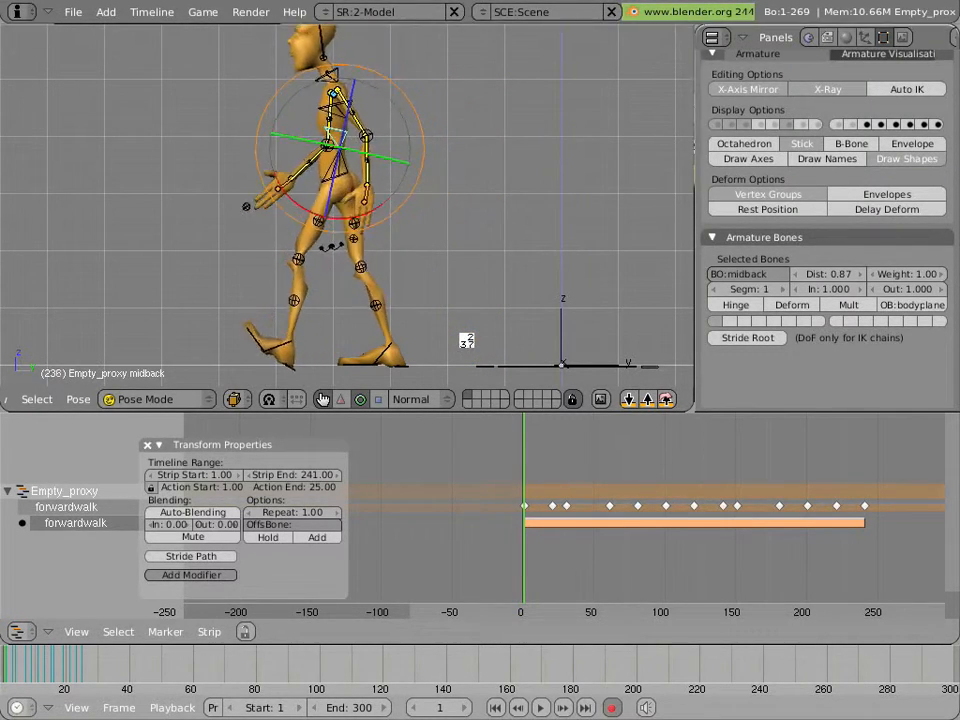
key("Escape")
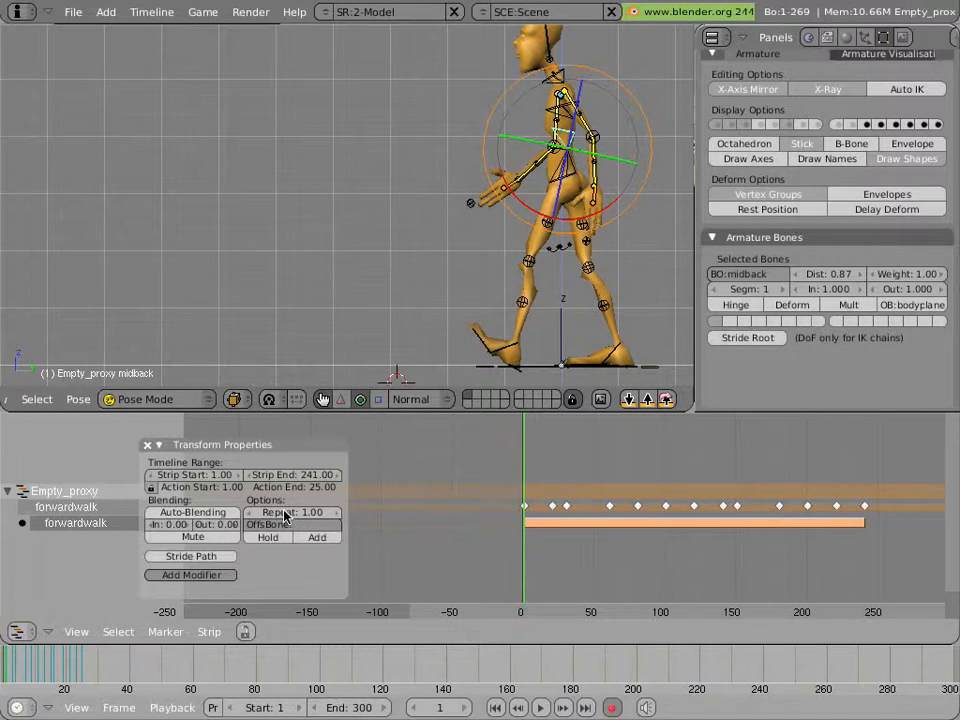
- Set the forwardwalk strip's repeat count to 10
left_click(284, 514)
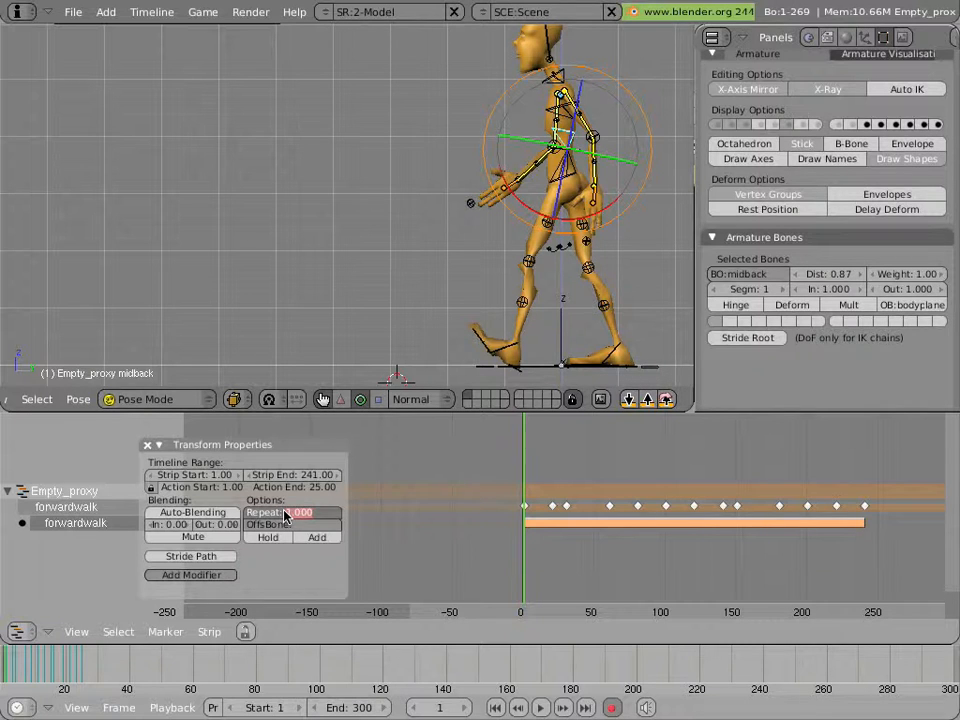
type("10")
key("Return")
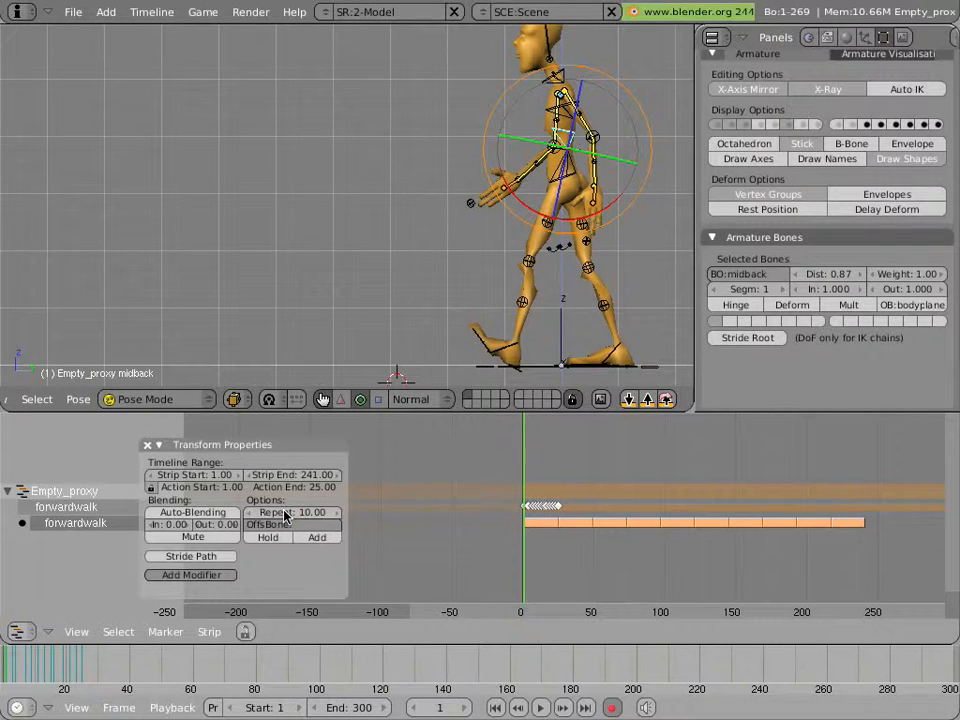
- Scrub the first cycles of the repeated forwardwalk strip and play back the repeating walk in the 3D view
scroll(521, 544, "up", 4)
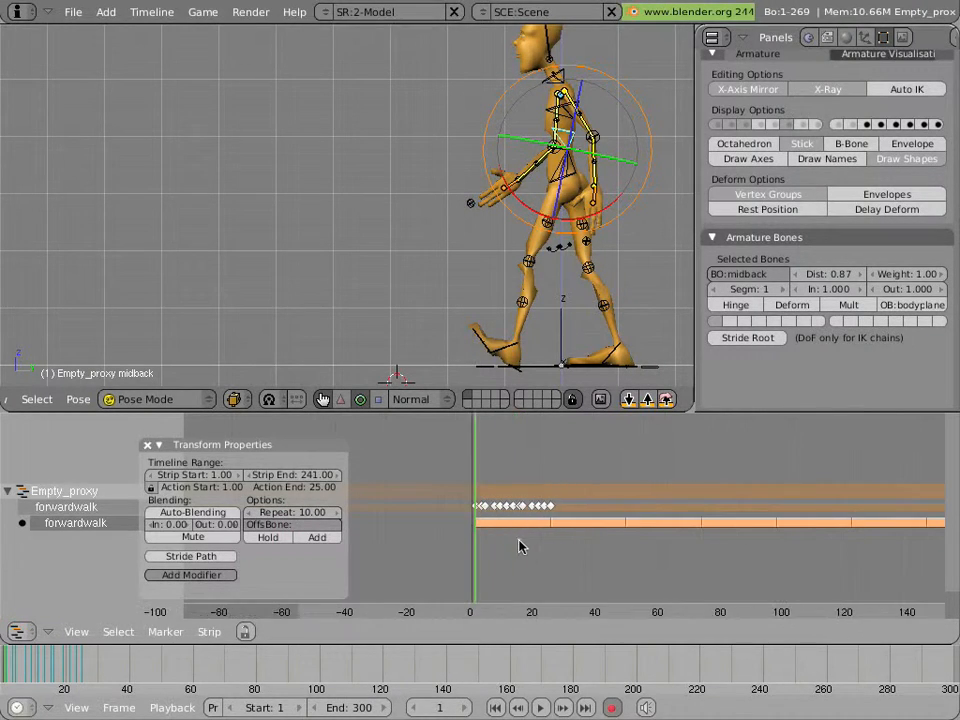
left_click_drag(480, 555, 448, 553)
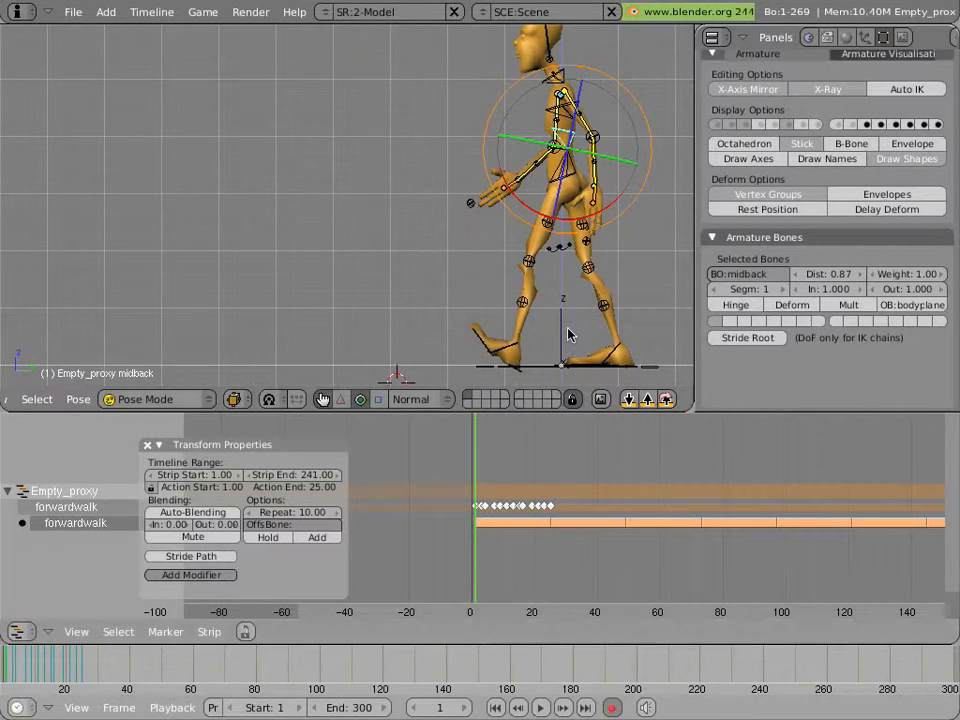
key("alt+a")
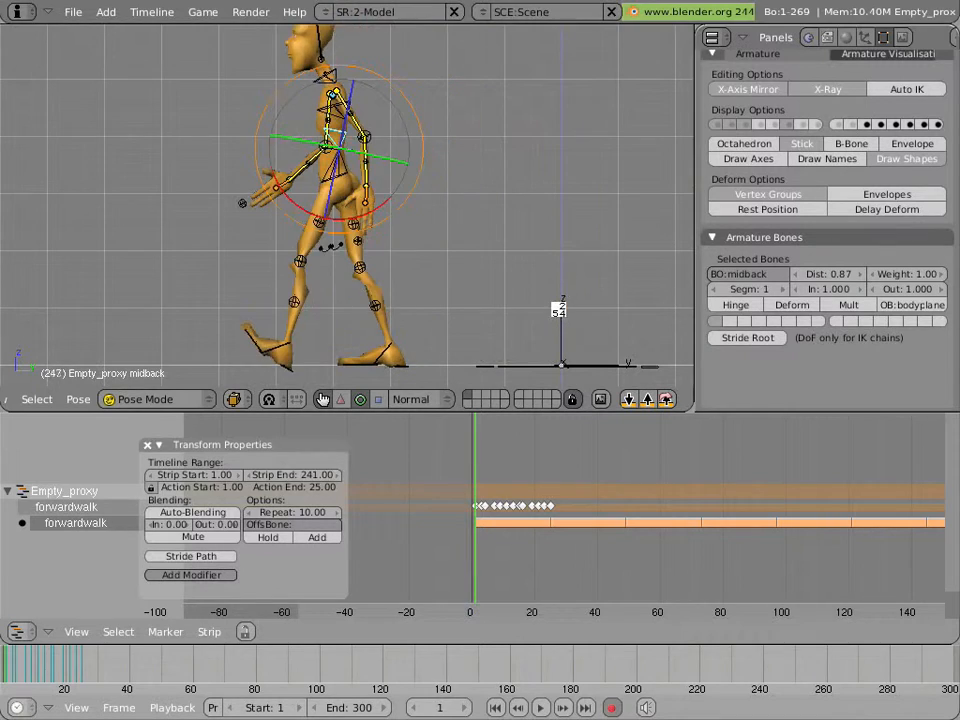
key("Escape")
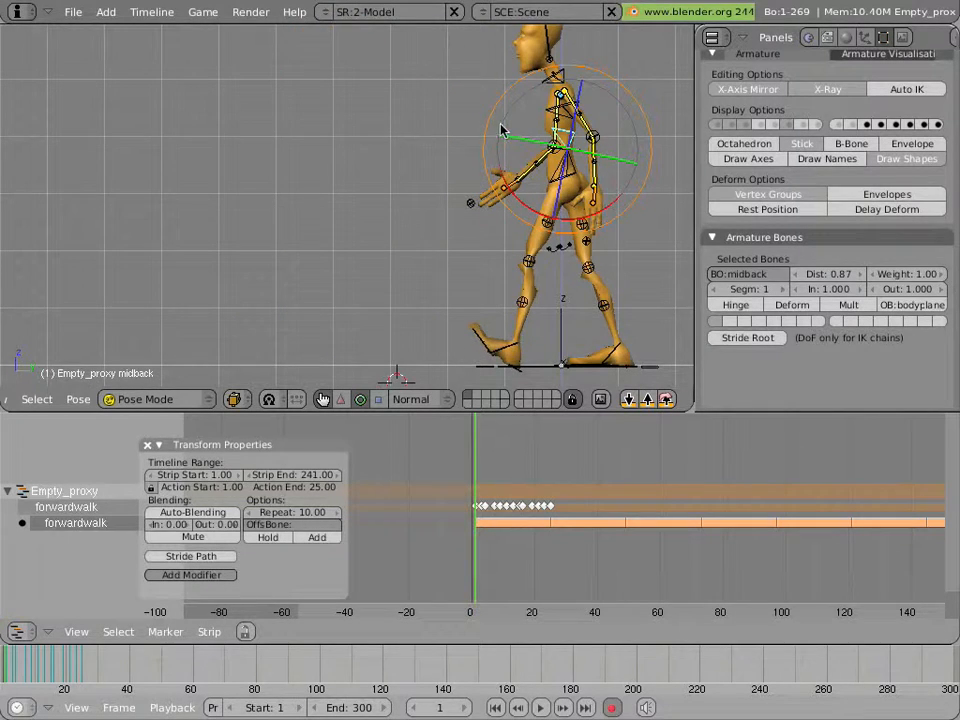
- Select the torso bone, display its transform properties and compare its location at the walk cycle's first frame and frame 25
middle_click_drag(484, 205, 508, 112)
right_click(514, 118)
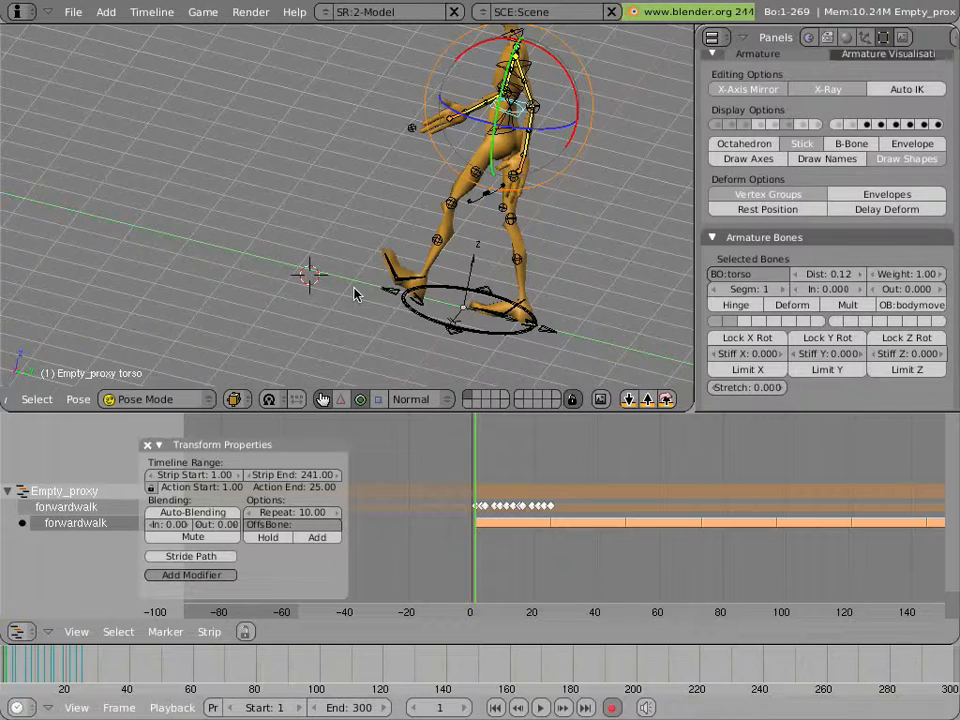
key("n")
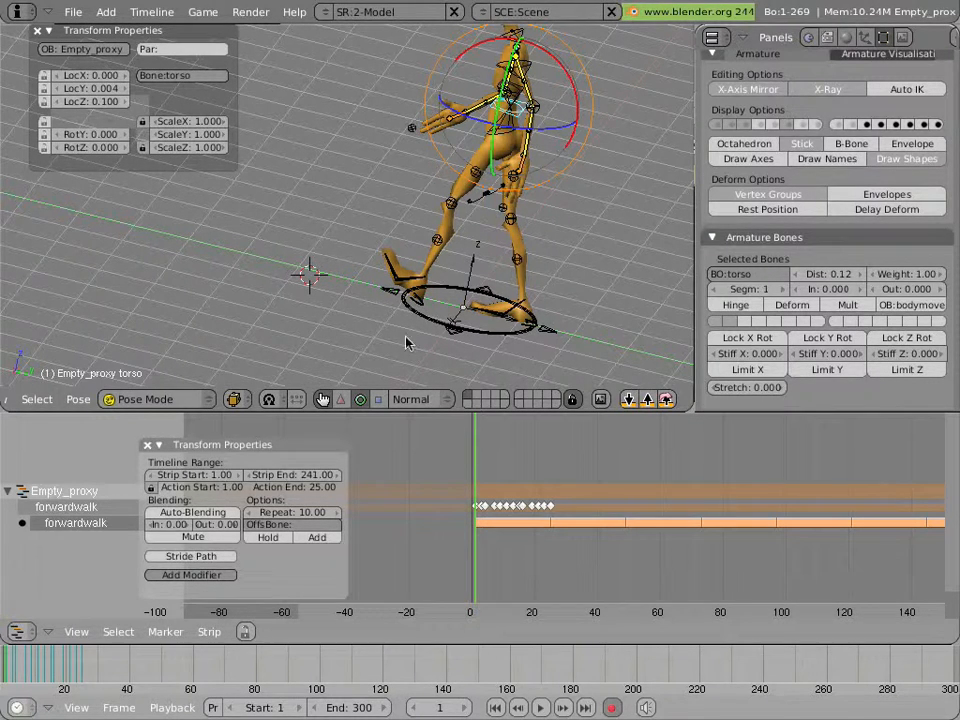
left_click_drag(508, 491, 553, 489)
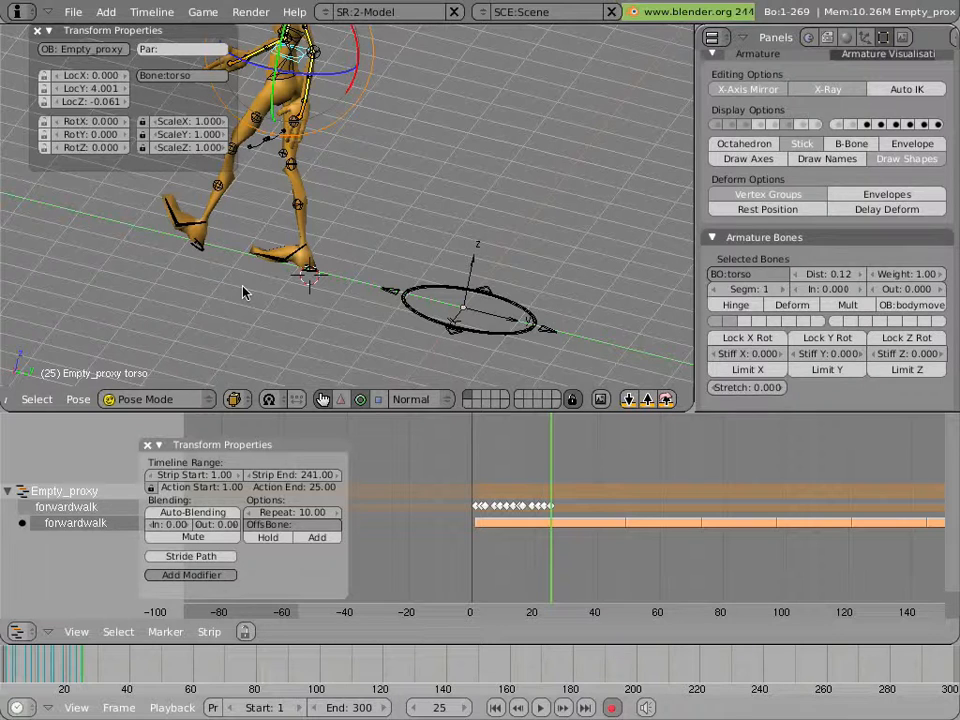
- Set the forwardwalk strip's offset bone to torso
left_click(317, 529)
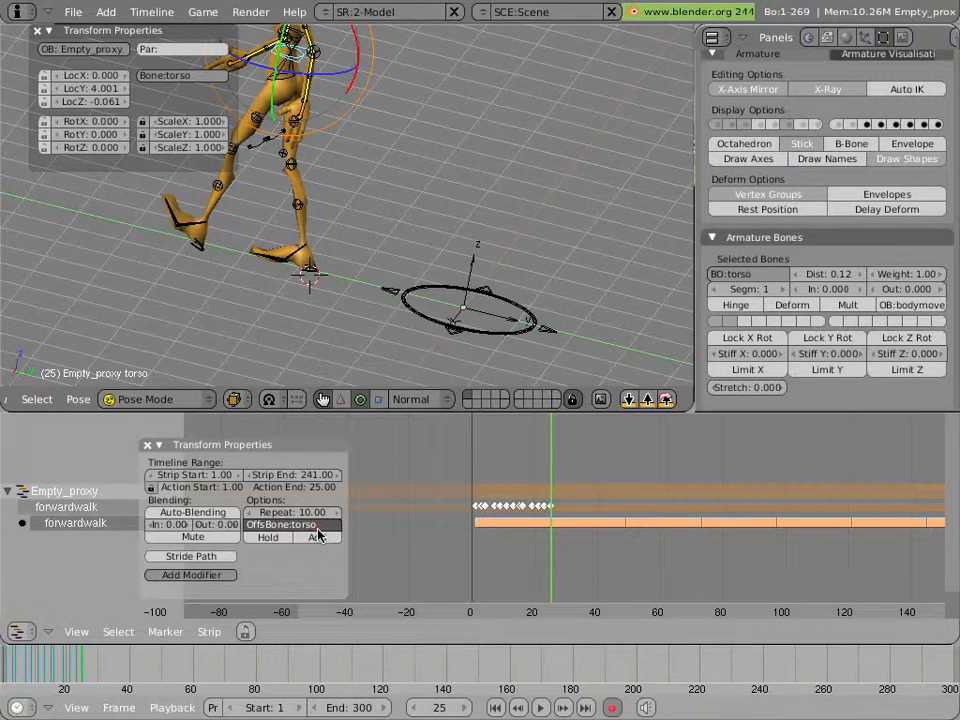
type("torso")
key("Return")
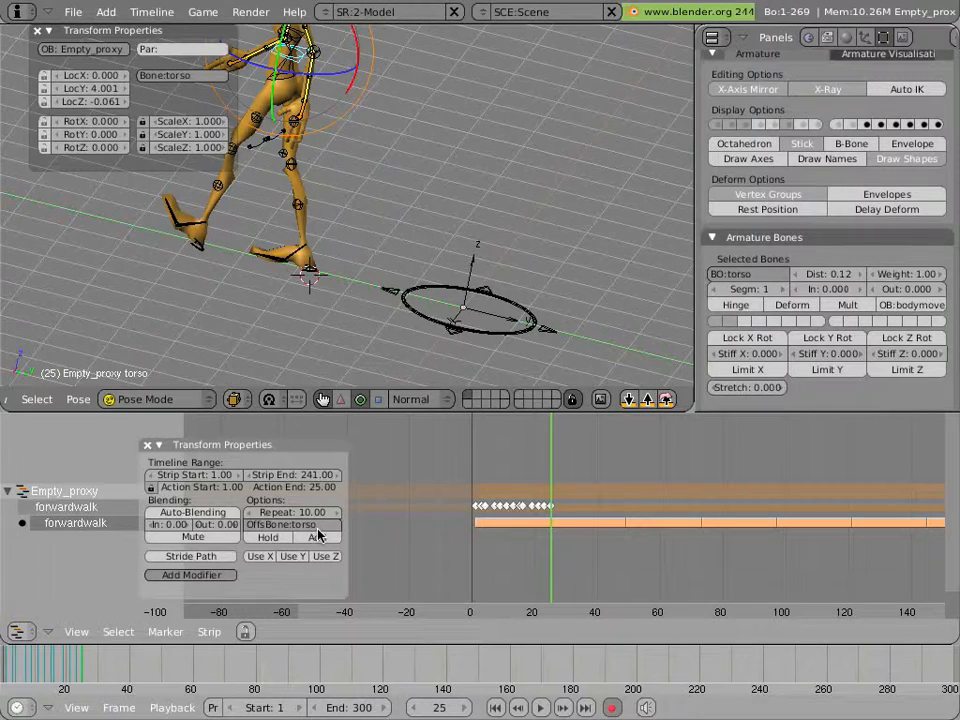
- Scrub the forwardwalk strip's first cycle and play back the continuous walk from the side with the torso offset applied
left_click(540, 480)
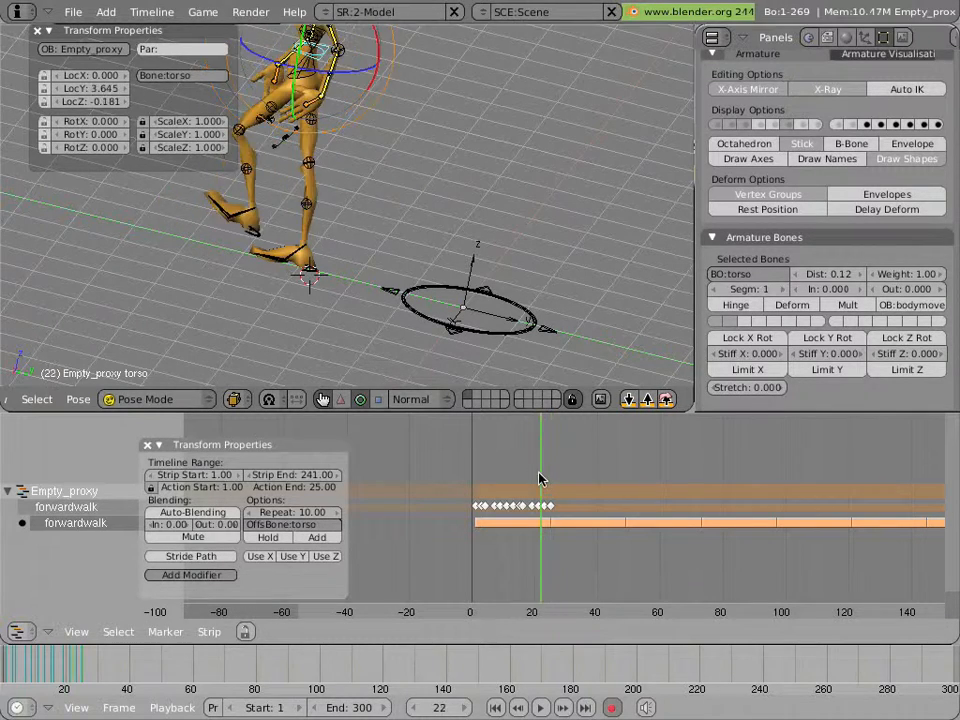
left_click_drag(540, 480, 465, 482)
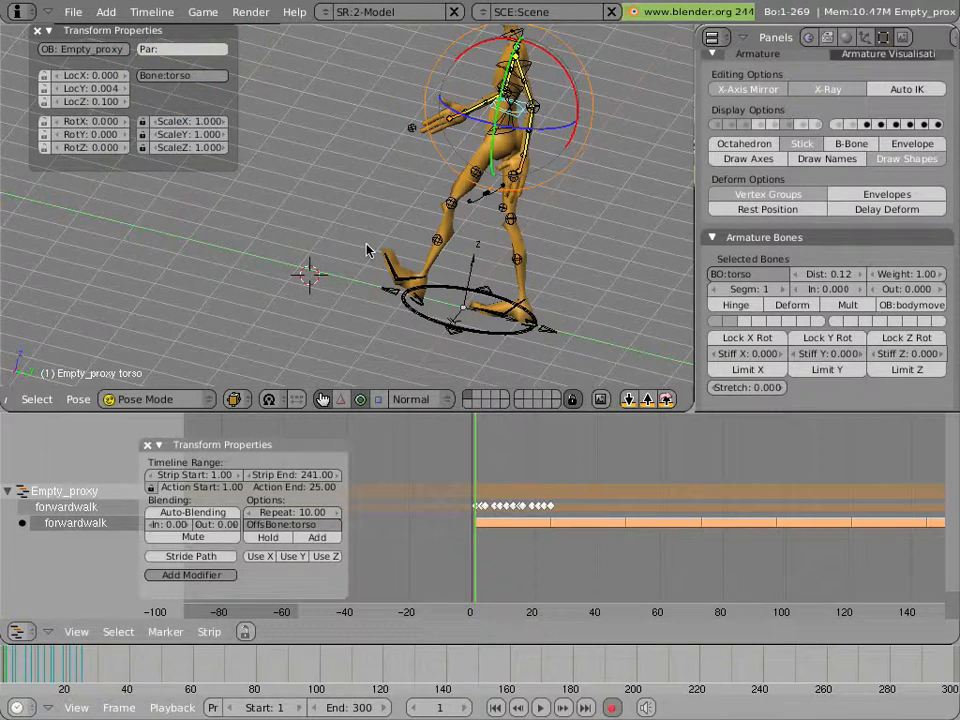
key("KP_1")
scroll(368, 250, "down", 3)
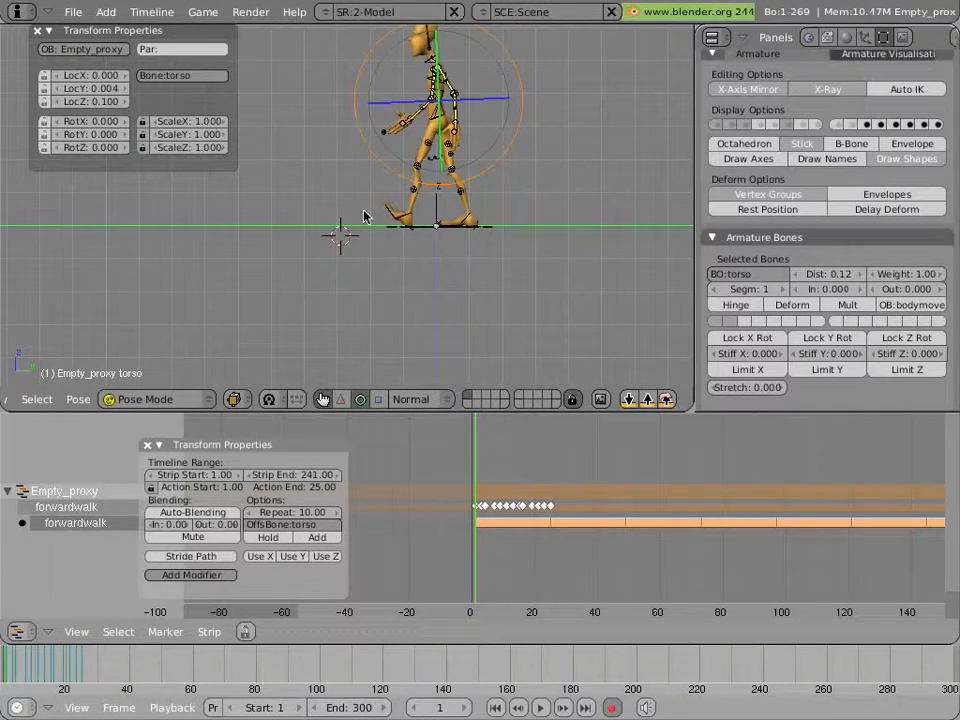
middle_click_drag(362, 209, 478, 292, "shift")
key("alt+a")
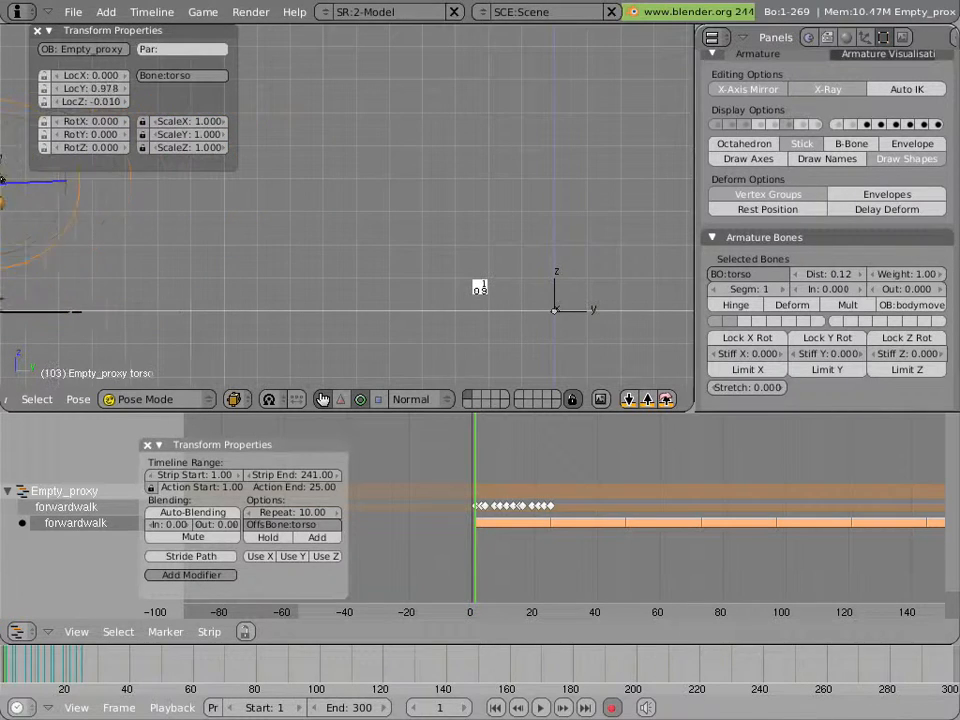
key("Escape")
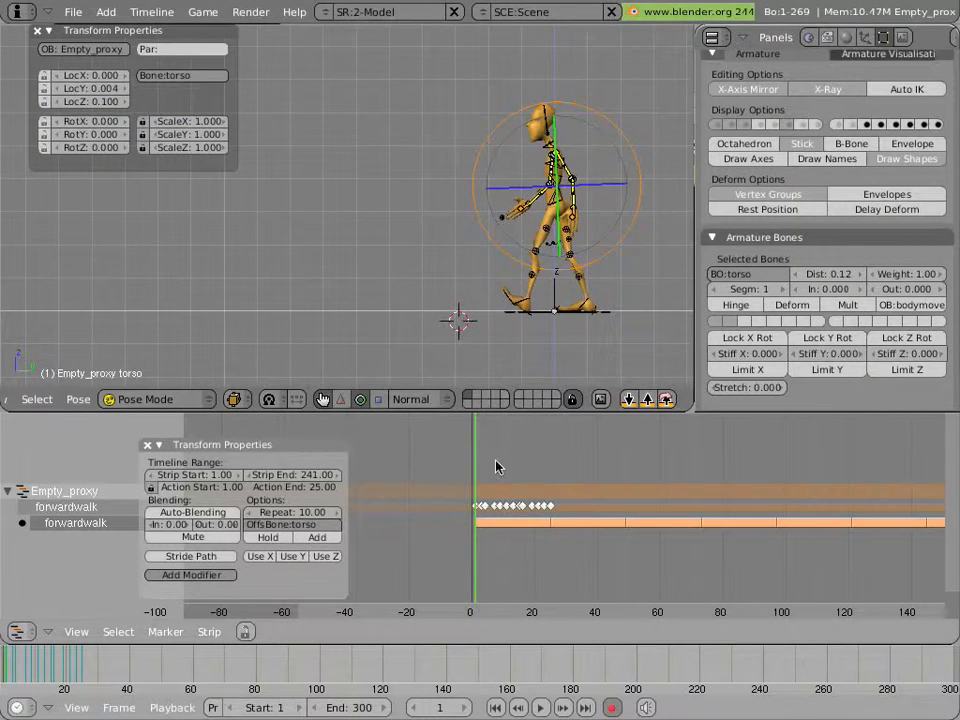
left_click_drag(497, 467, 531, 472)
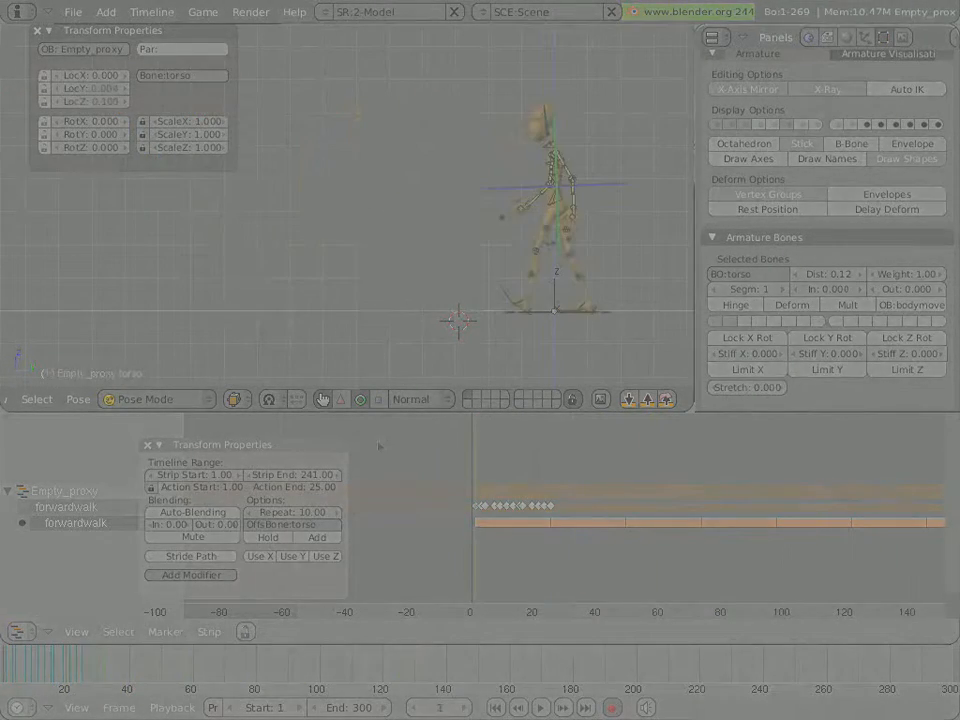